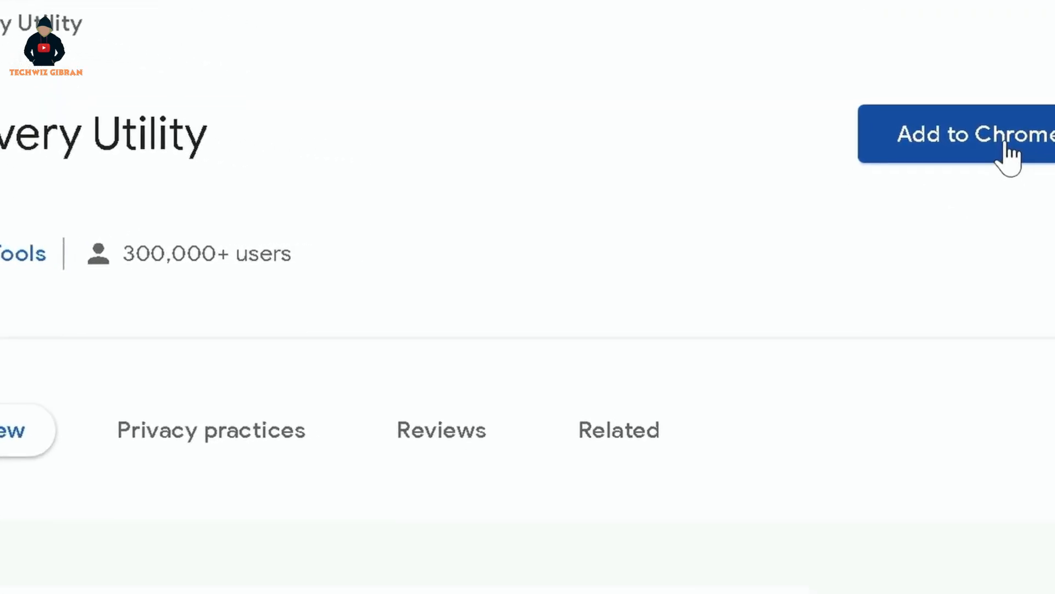
- Add the Chromebook Recovery Utility extension to Chrome and launch it
{"action": "left_click", "coordinate": [951, 128]}
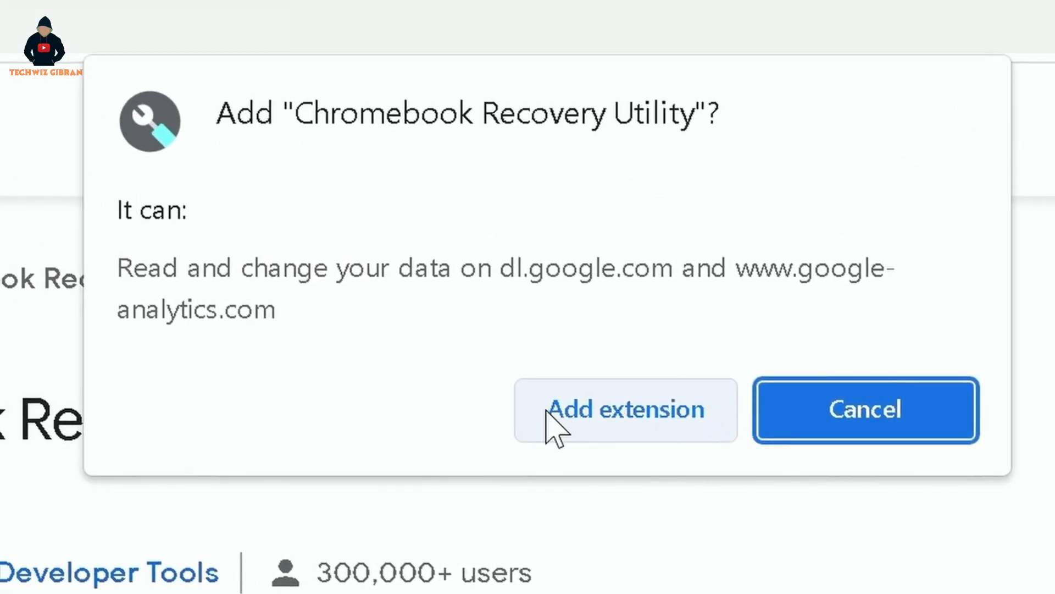
{"action": "left_click", "coordinate": [622, 421]}
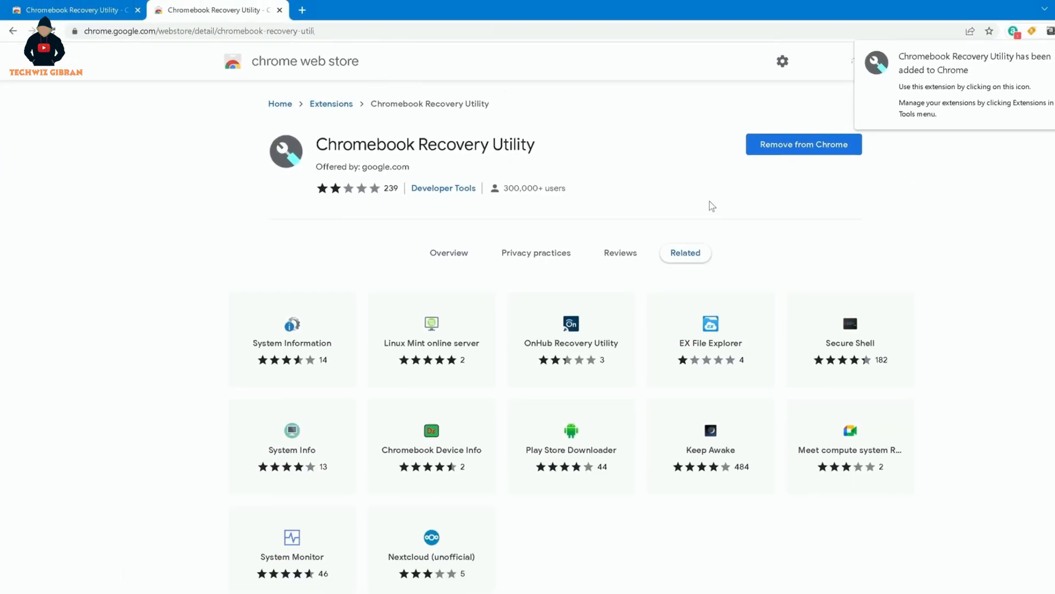
{"action": "left_click", "coordinate": [1054, 54]}
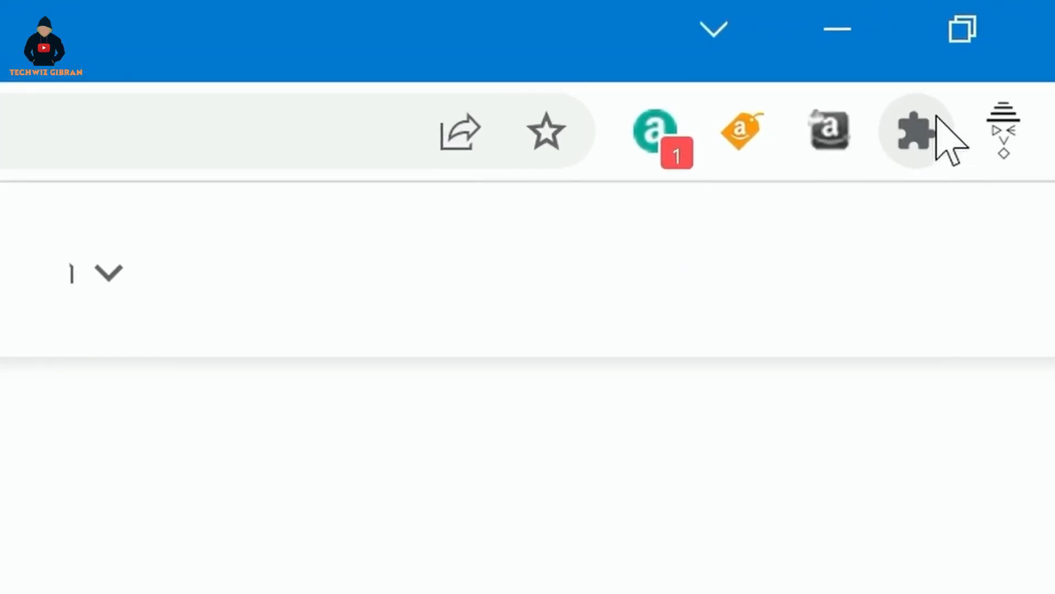
{"action": "left_click", "coordinate": [918, 126]}
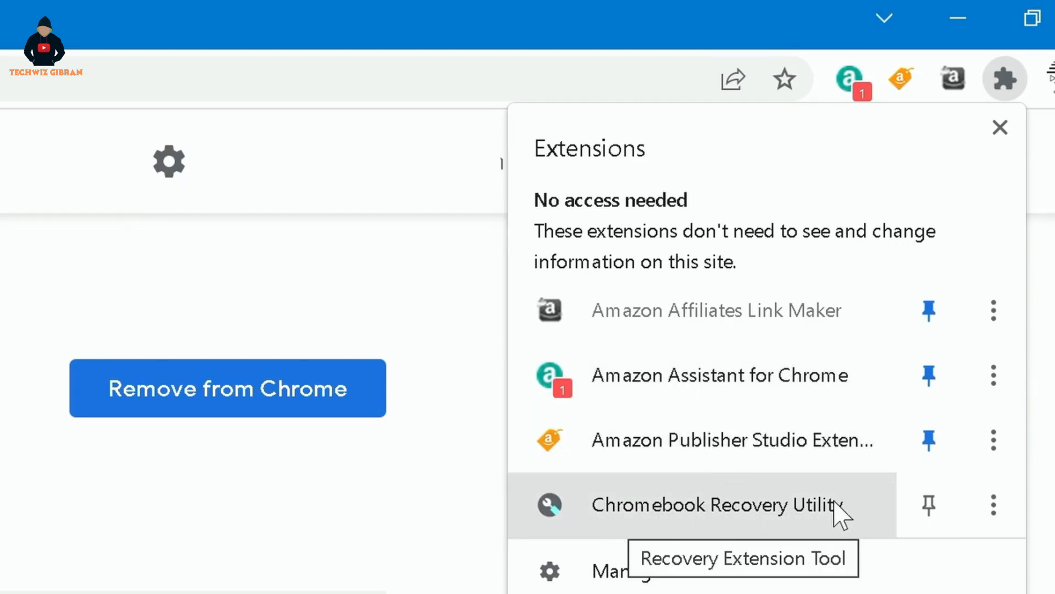
{"action": "left_click", "coordinate": [773, 504]}
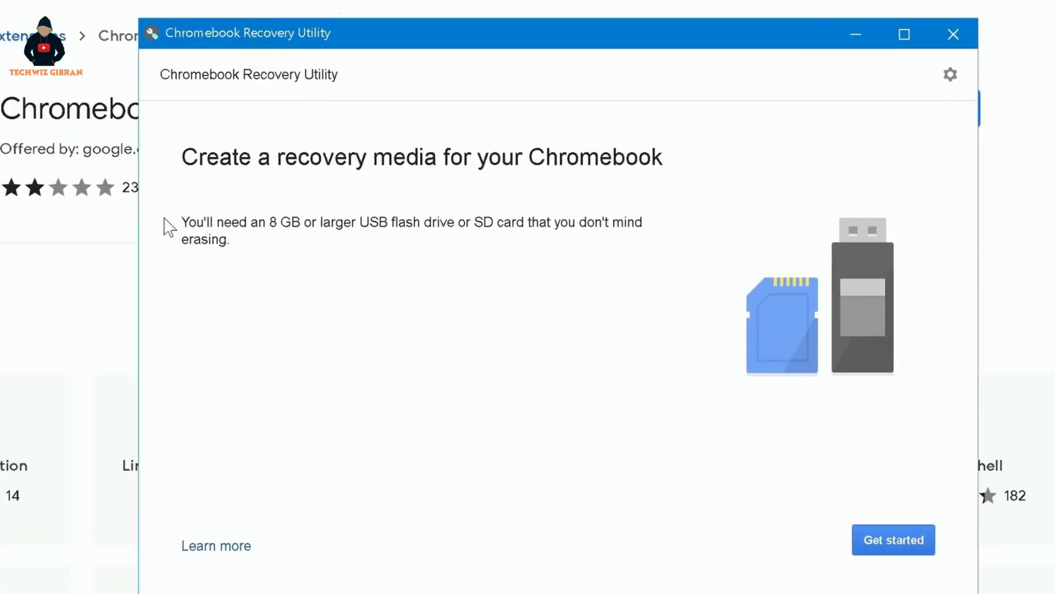
- Begin creating recovery media, identifying the Chromebook as manufacturer Google Chrome OS Flex, product Chrome OS Flex (Developer-Unstable)
{"action": "left_click_drag", "start_coordinate": [172, 225], "coordinate": [244, 243]}
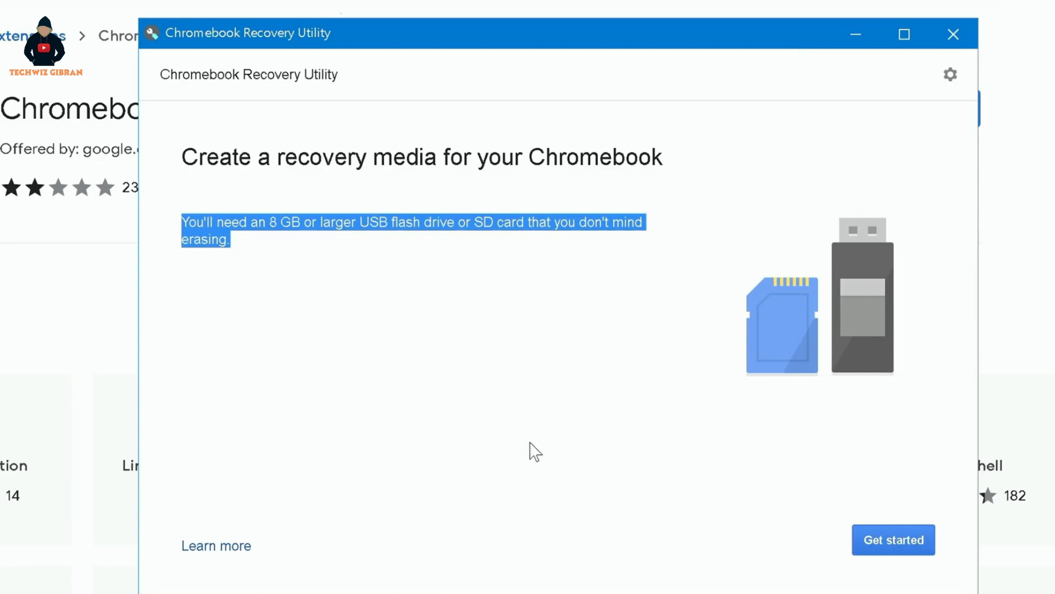
{"action": "left_click", "coordinate": [884, 539]}
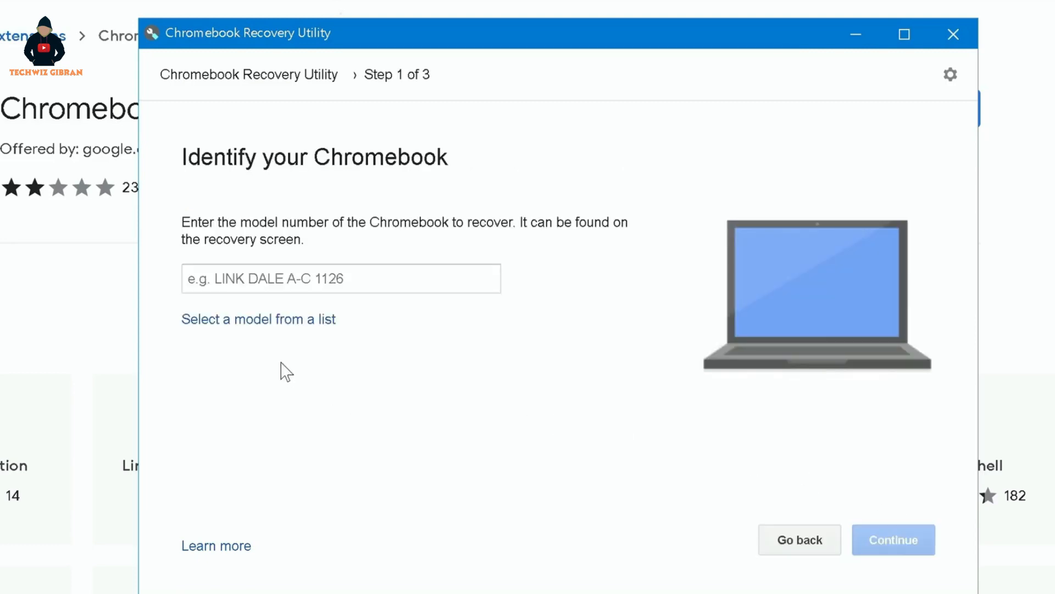
{"action": "left_click", "coordinate": [265, 320]}
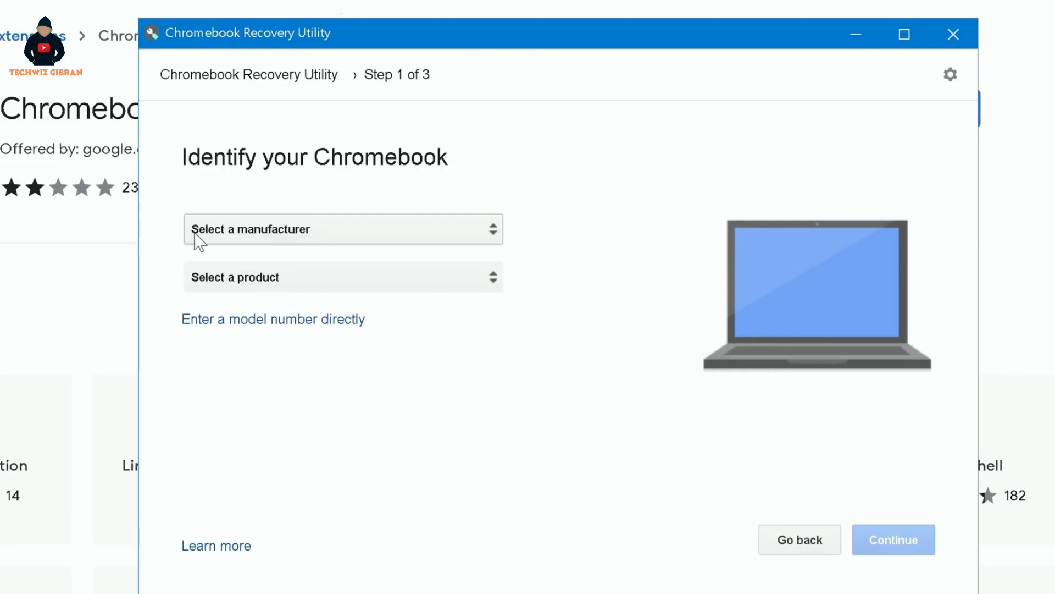
{"action": "left_click", "coordinate": [428, 235]}
{"action": "left_click_drag", "start_coordinate": [465, 251], "coordinate": [465, 326]}
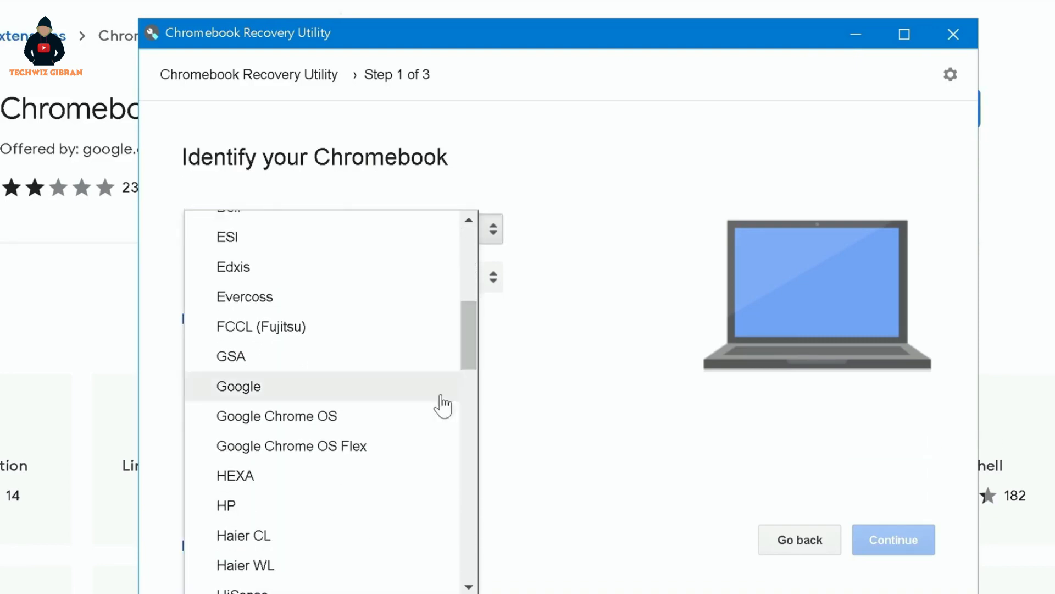
{"action": "left_click", "coordinate": [336, 452]}
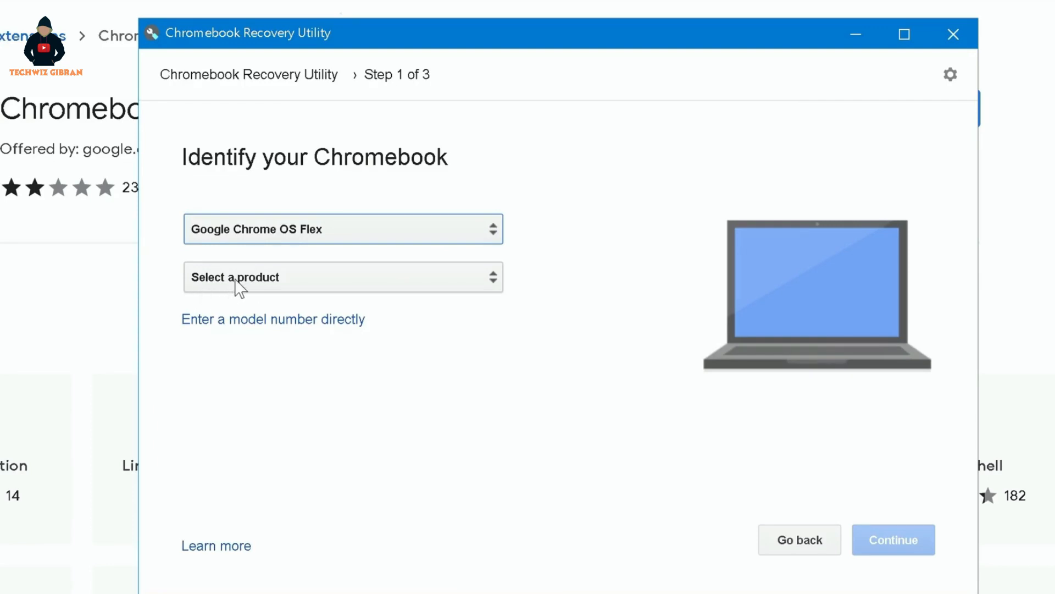
{"action": "left_click", "coordinate": [387, 283]}
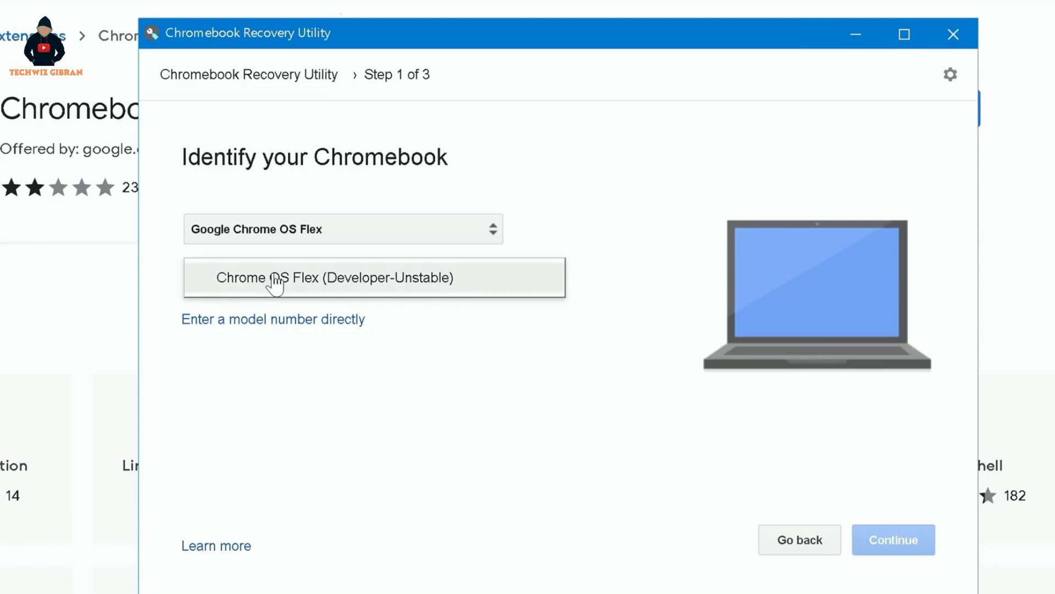
{"action": "left_click", "coordinate": [469, 277]}
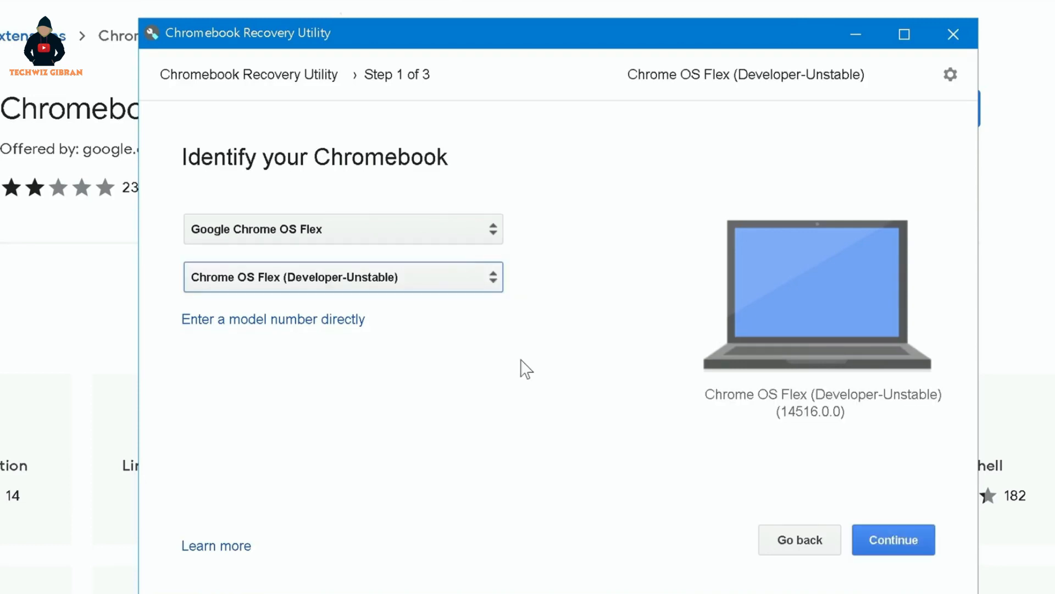
{"action": "left_click", "coordinate": [896, 539]}
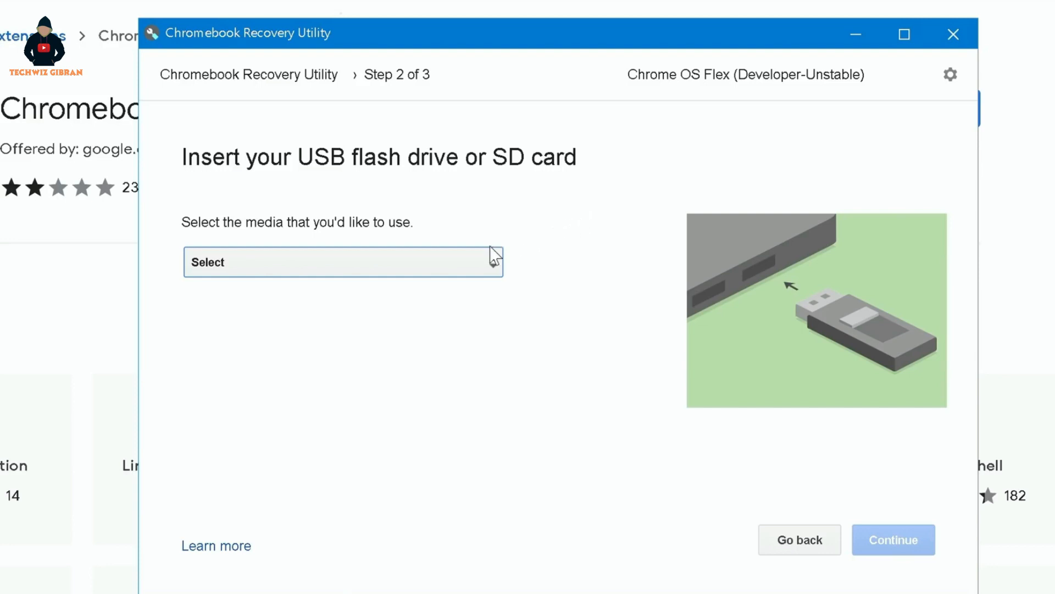
- Create the recovery image on the SanDisk Extreme - 29.2 GB drive and dismiss the Windows format prompt
{"action": "left_click", "coordinate": [235, 264]}
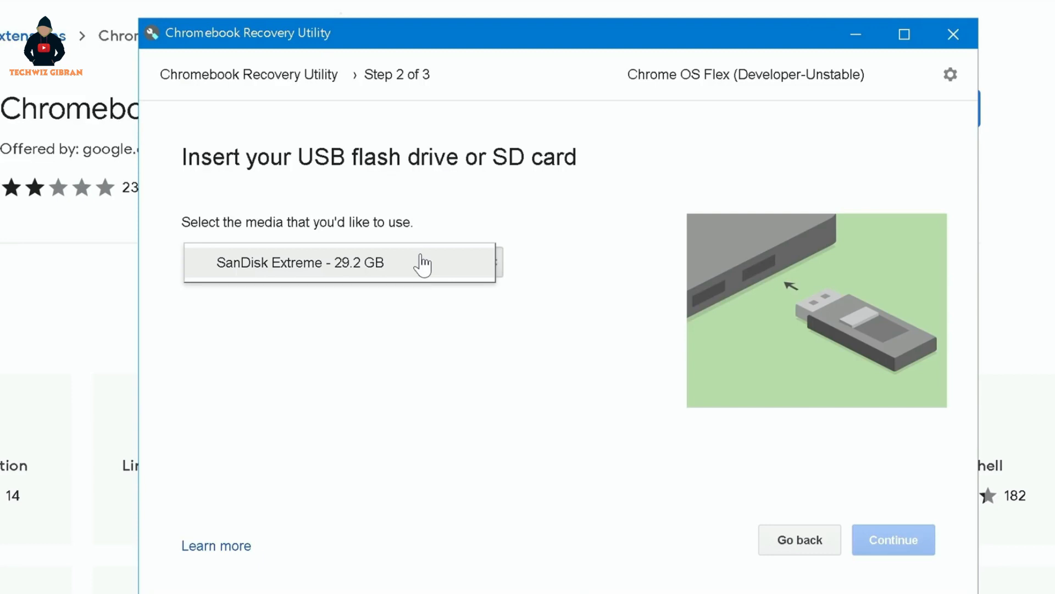
{"action": "left_click", "coordinate": [287, 265]}
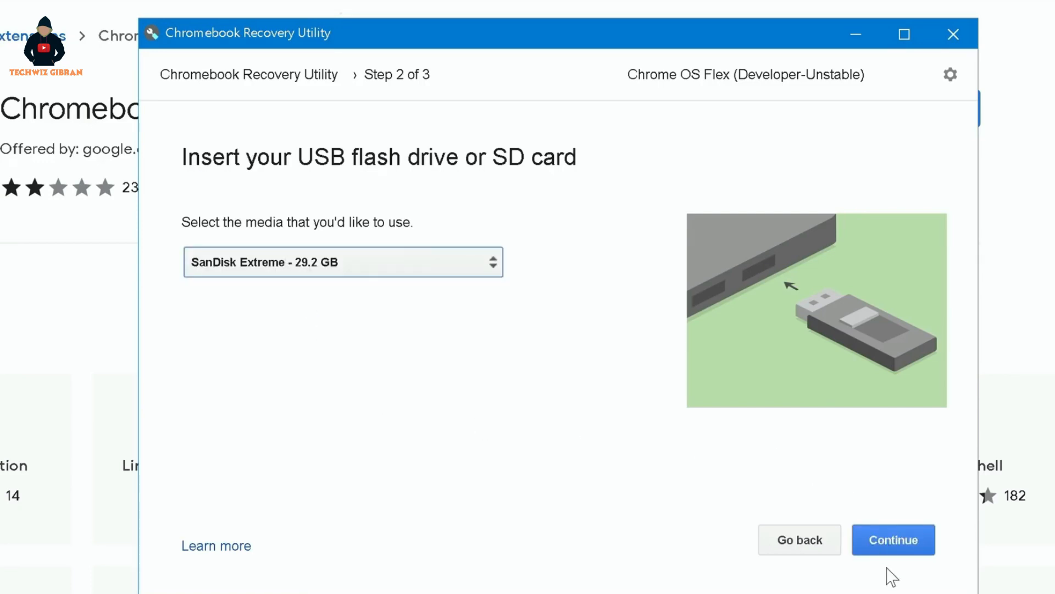
{"action": "left_click", "coordinate": [888, 538]}
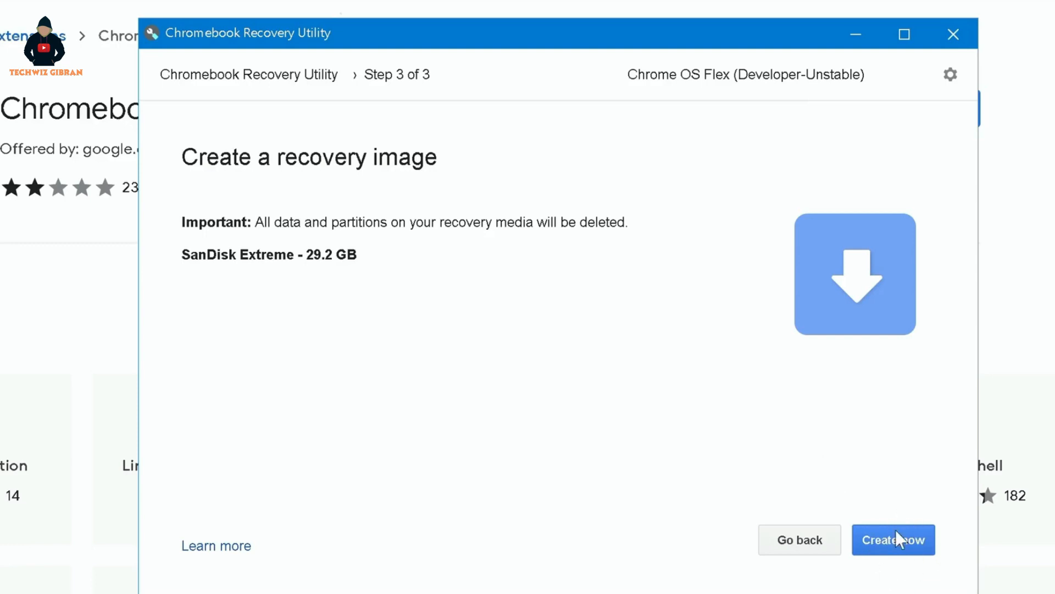
{"action": "left_click", "coordinate": [887, 542]}
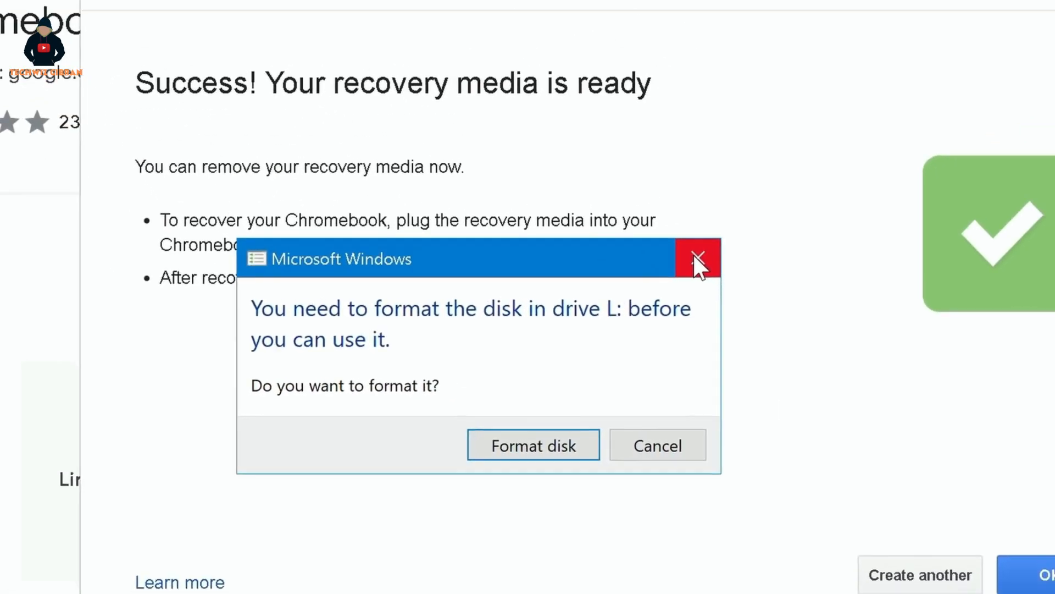
{"action": "left_click", "coordinate": [696, 257]}
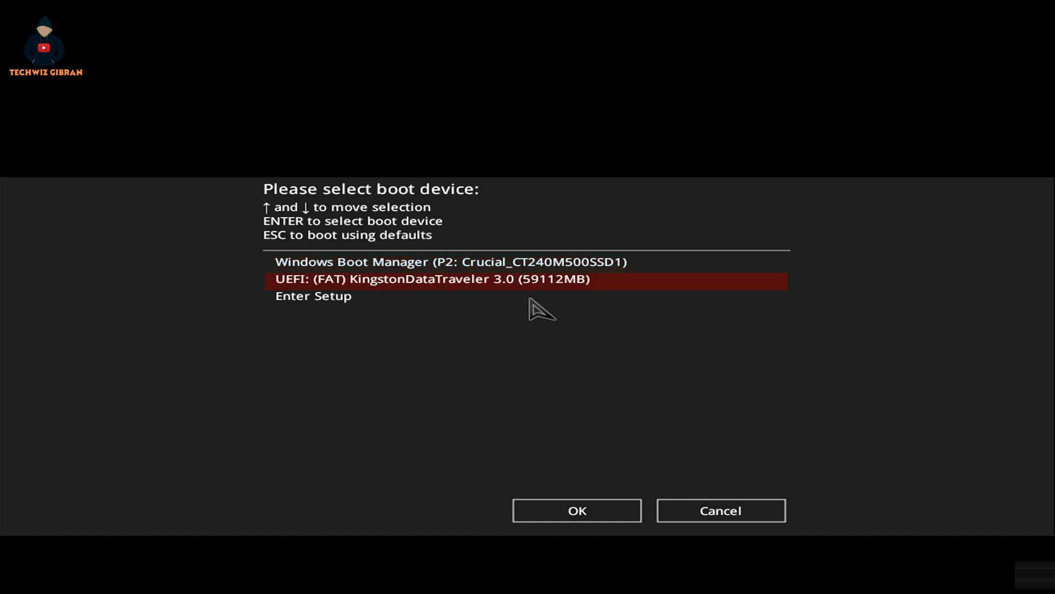
- Boot from the UEFI KingstonDataTraveler 3.0 drive and install ChromeOS Flex, confirming the erasure of the hard drive
{"action": "key", "text": "Return"}
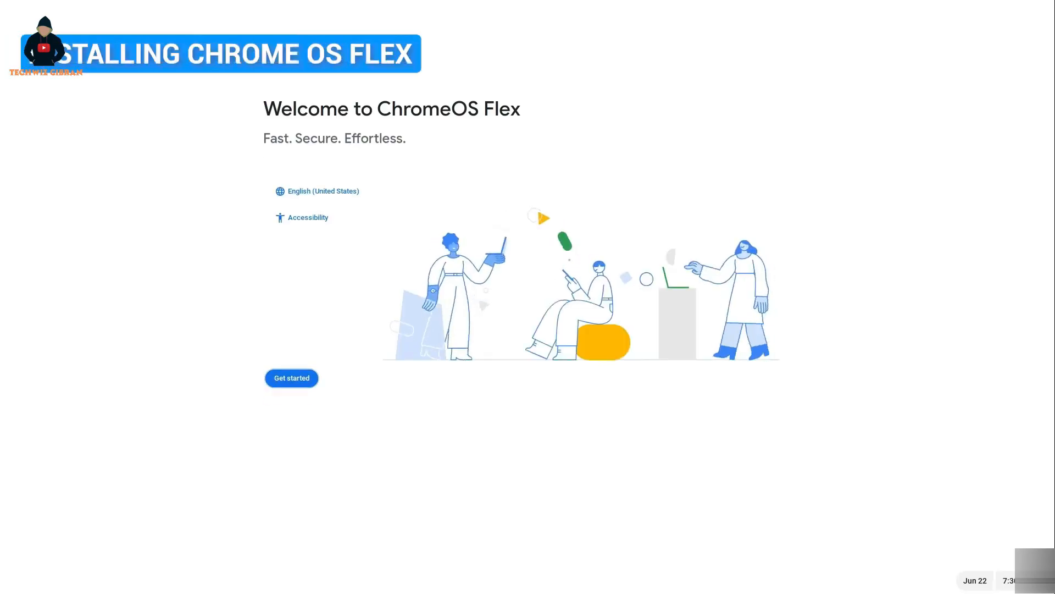
{"action": "left_click", "coordinate": [284, 373]}
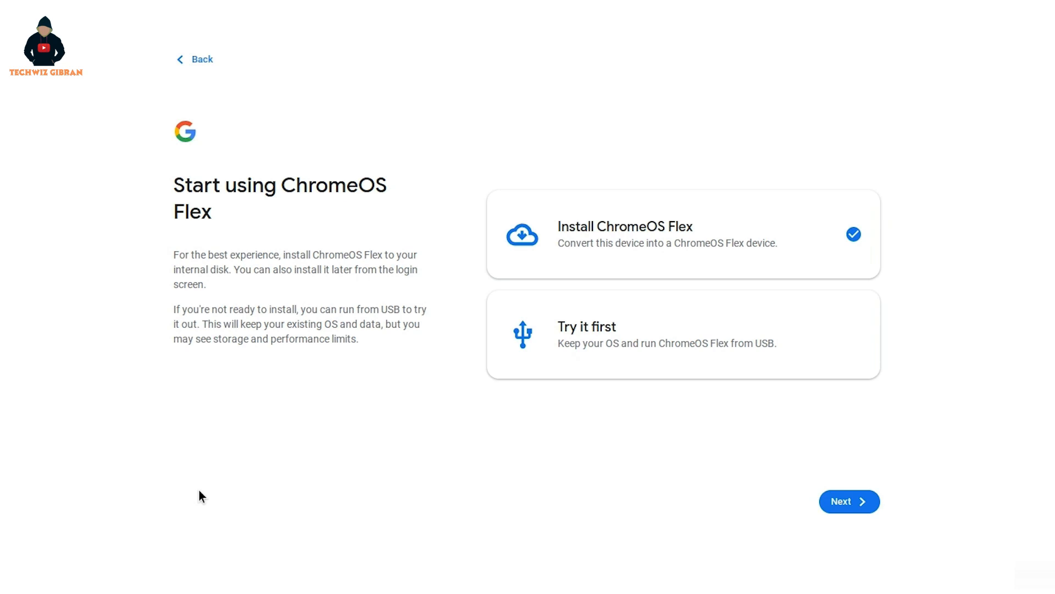
{"action": "left_click", "coordinate": [832, 492]}
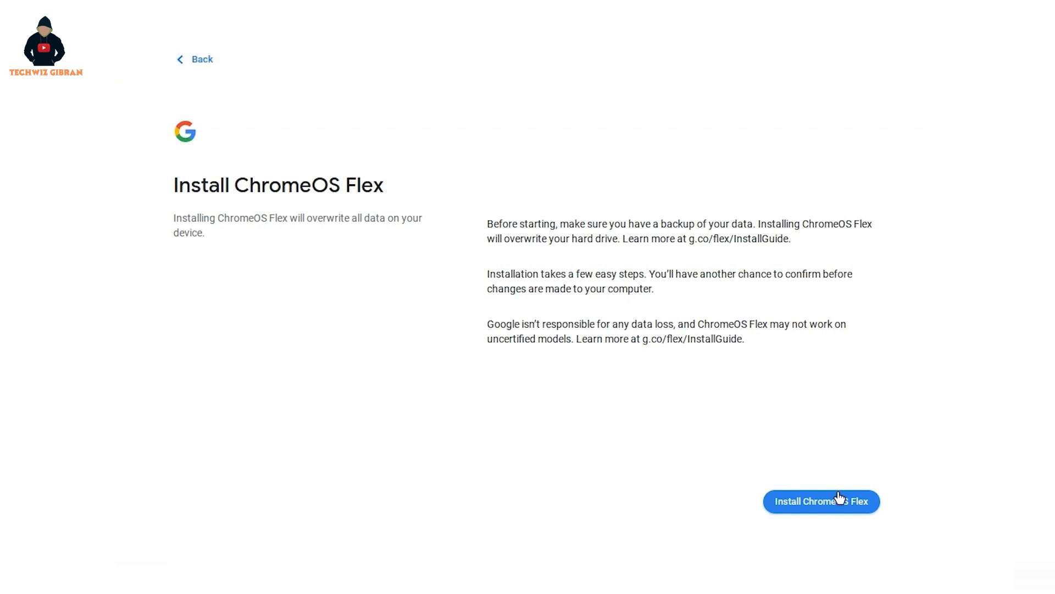
{"action": "left_click", "coordinate": [840, 500]}
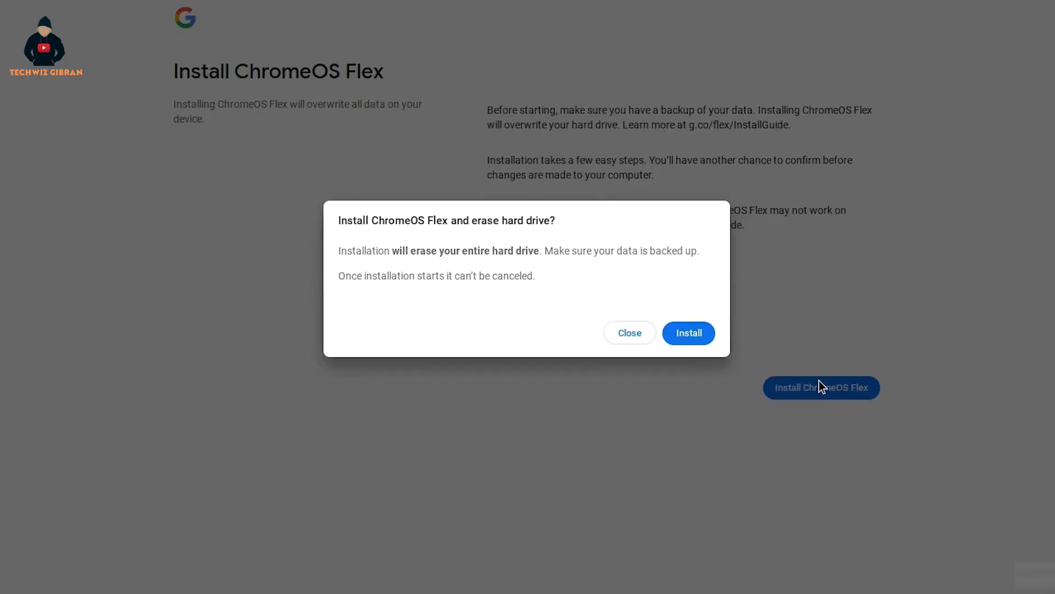
{"action": "left_click", "coordinate": [686, 335]}
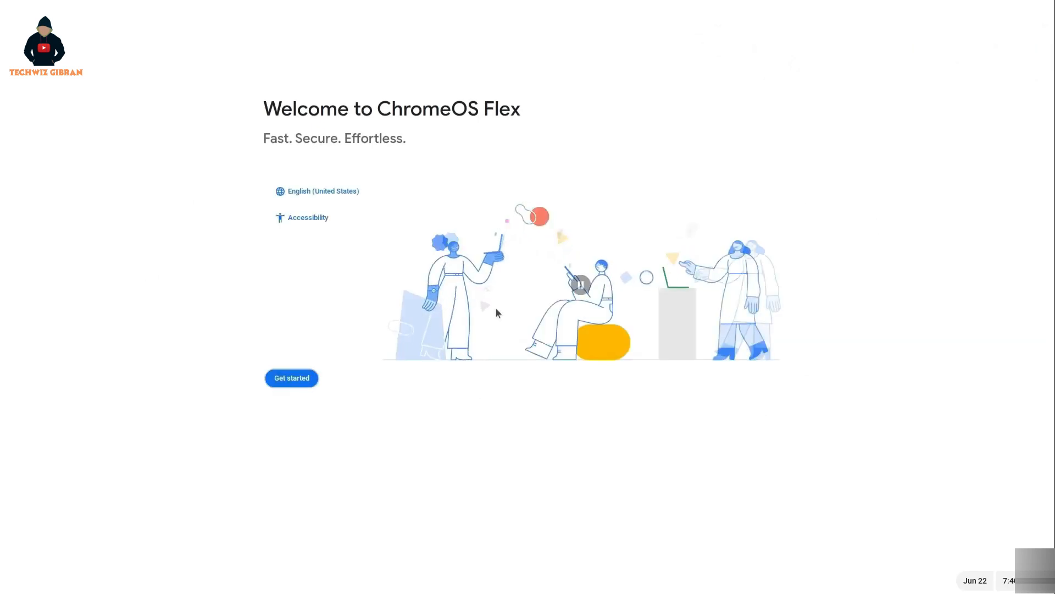
- Start the ChromeOS Flex setup and connect to the first listed Wi-Fi network by entering its password
{"action": "left_click", "coordinate": [302, 381]}
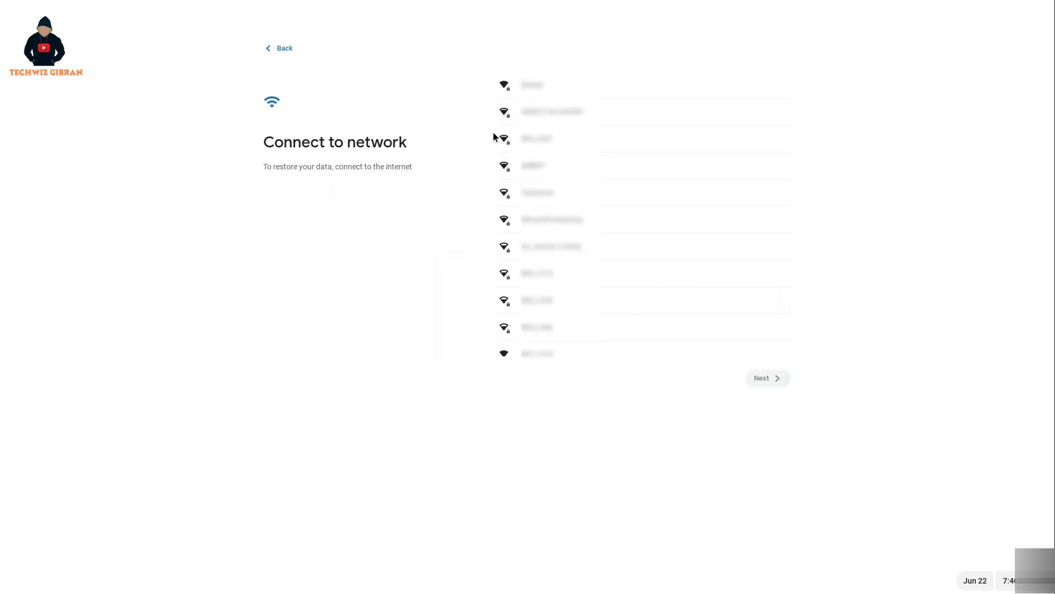
{"action": "left_click", "coordinate": [572, 87]}
{"action": "type", "text": "••••••••••"}
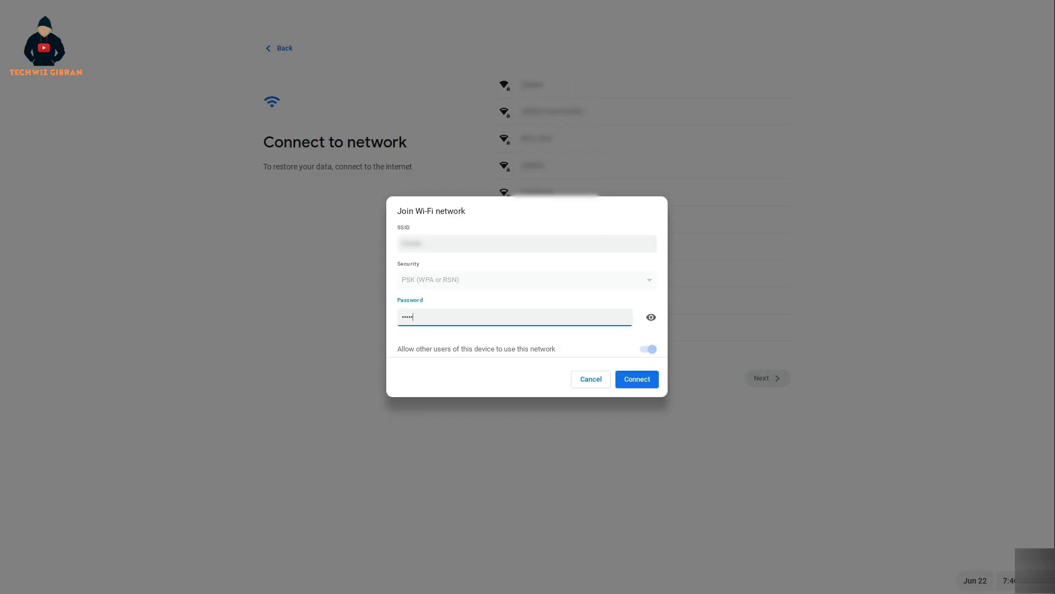
{"action": "left_click", "coordinate": [633, 381]}
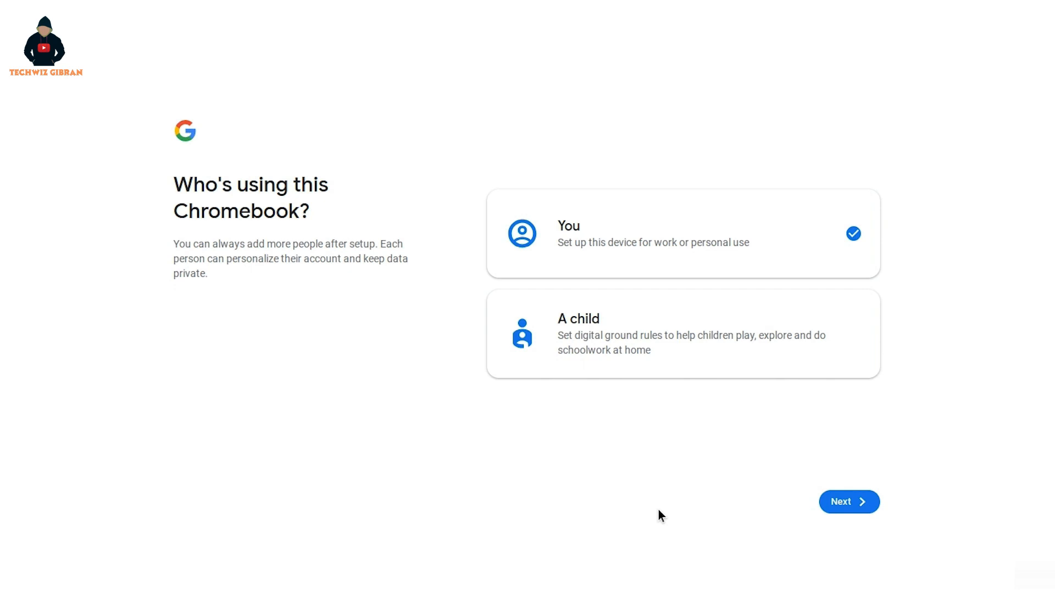
- Set up the device for You, signing in with the Google account e-mail and accepting the terms and conditions
{"action": "left_click", "coordinate": [847, 507]}
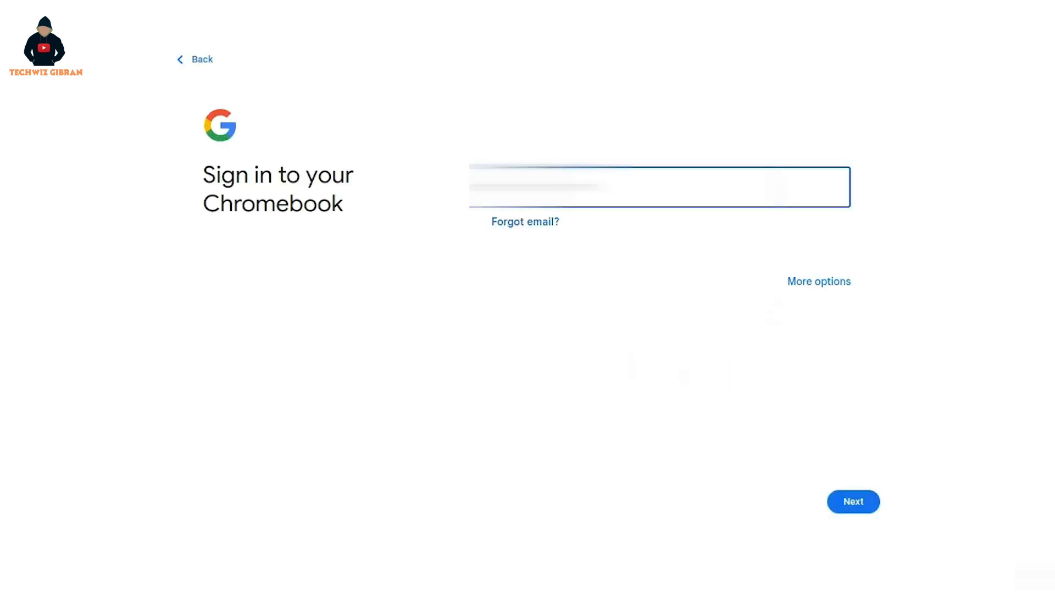
{"action": "key", "text": "Return"}
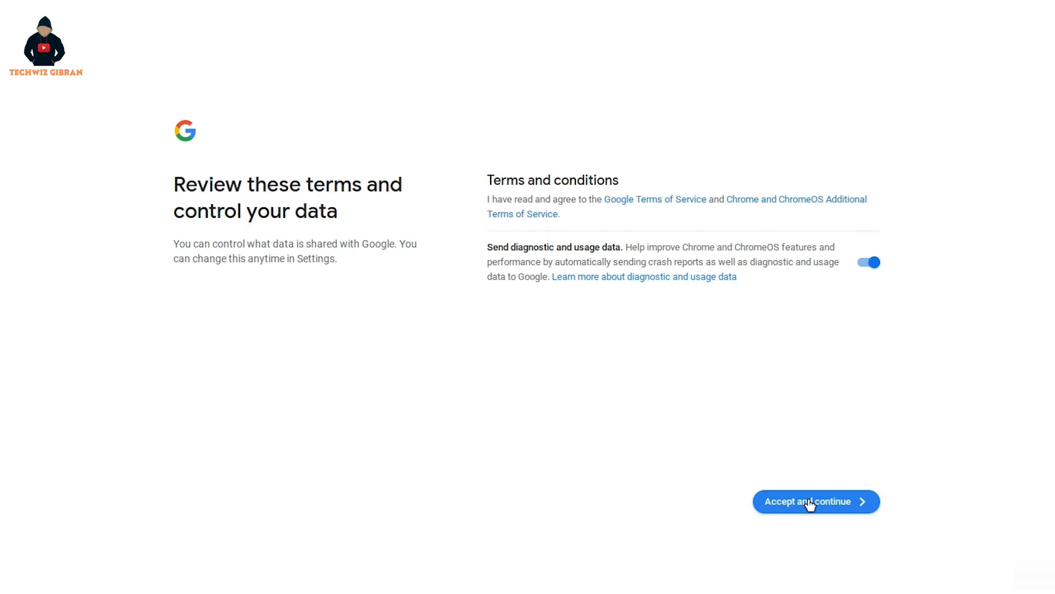
{"action": "left_click", "coordinate": [810, 501]}
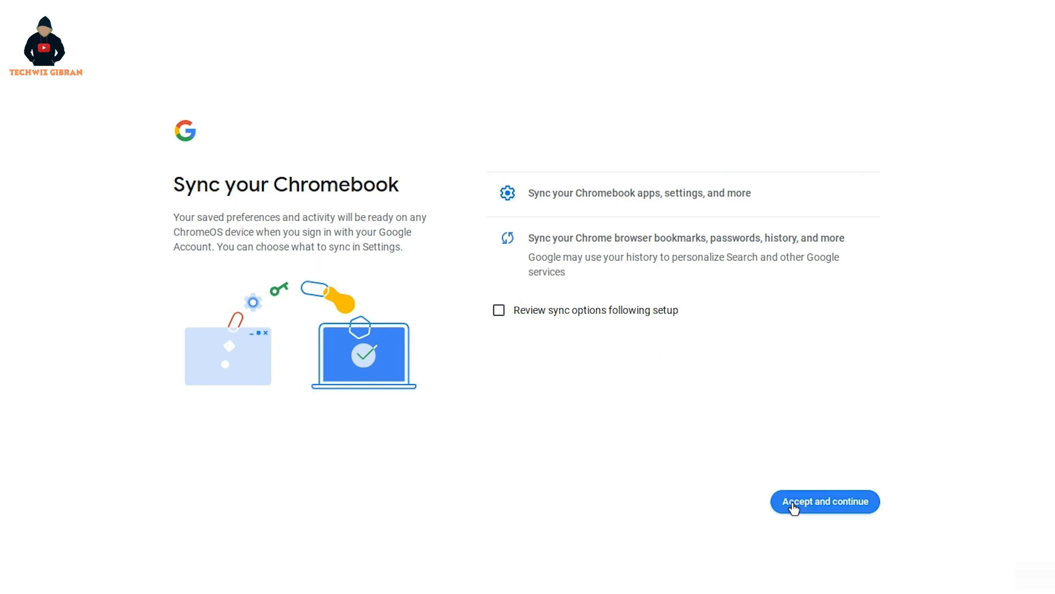
- Accept Chromebook sync with the sync options review off, and continue with Google's optional hardware data use declined
{"action": "left_click", "coordinate": [626, 311]}
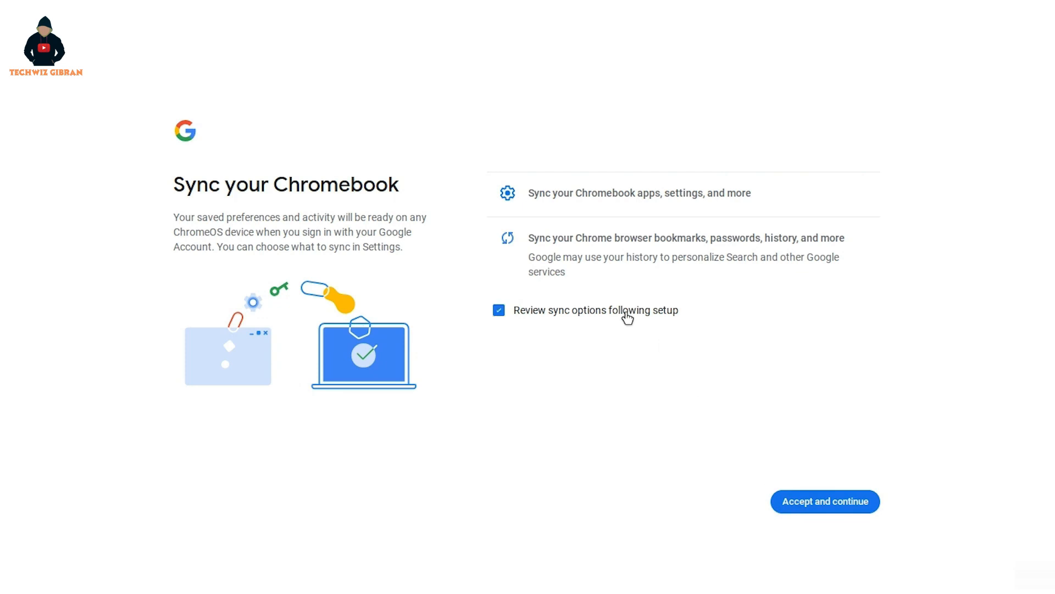
{"action": "left_click", "coordinate": [626, 312]}
{"action": "left_click", "coordinate": [850, 513]}
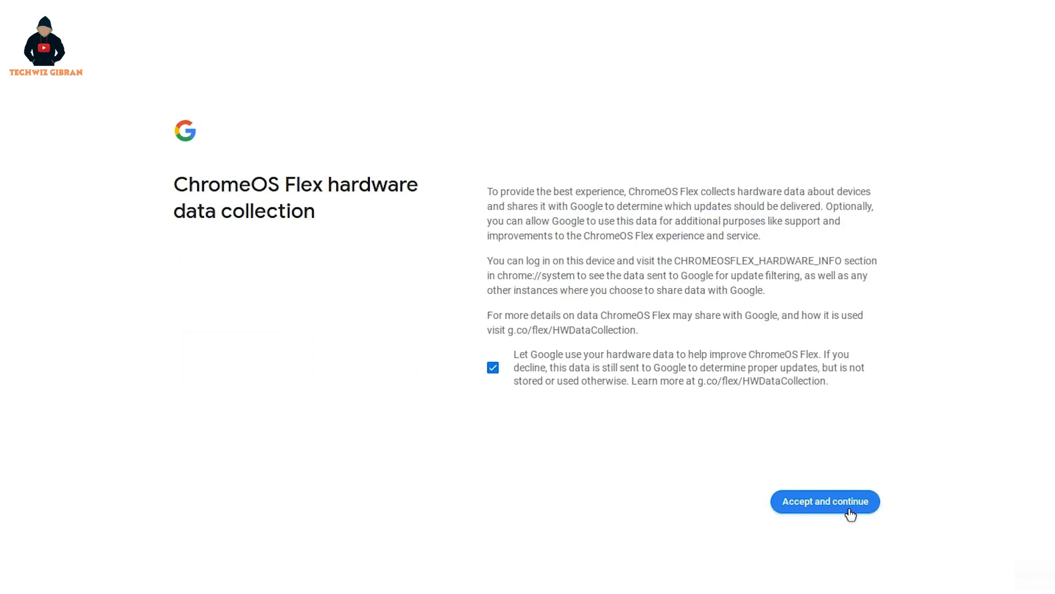
{"action": "left_click", "coordinate": [590, 362]}
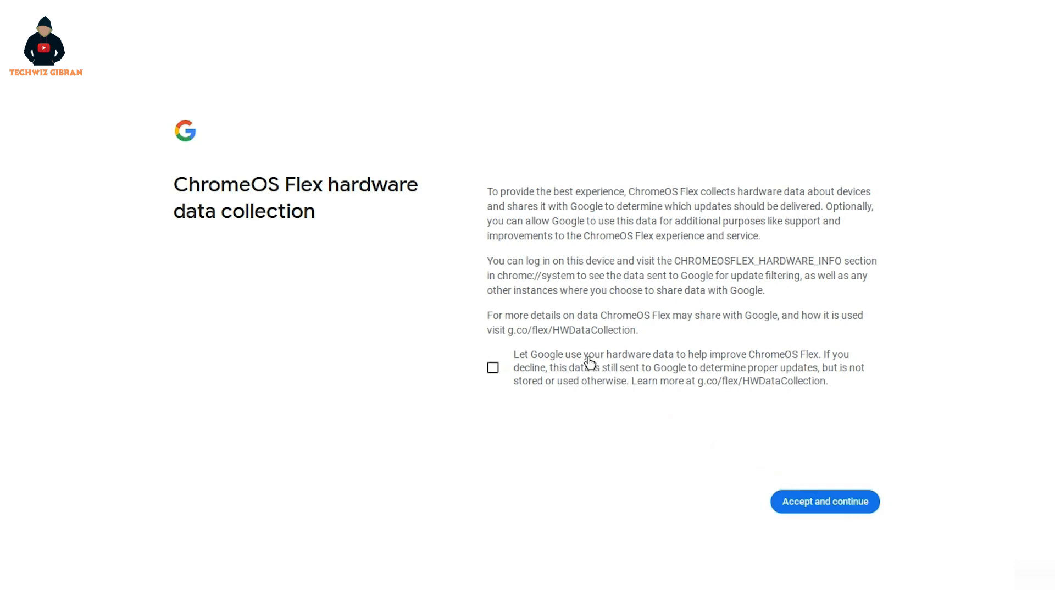
{"action": "left_click", "coordinate": [788, 501]}
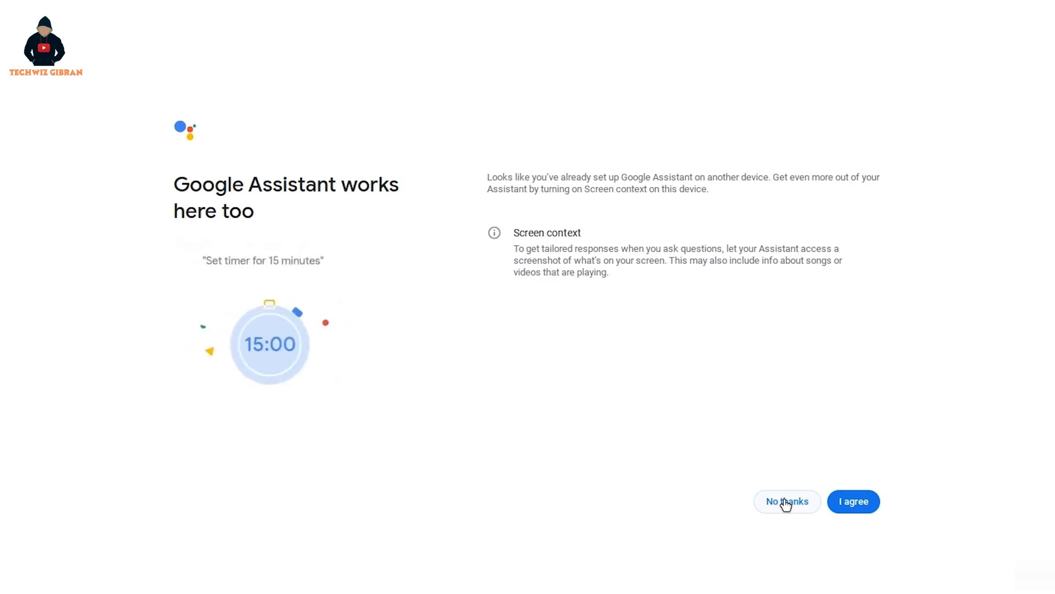
- Agree to Google Assistant's Screen context and to "Hey Google" access with Voice Match
{"action": "left_click", "coordinate": [846, 503]}
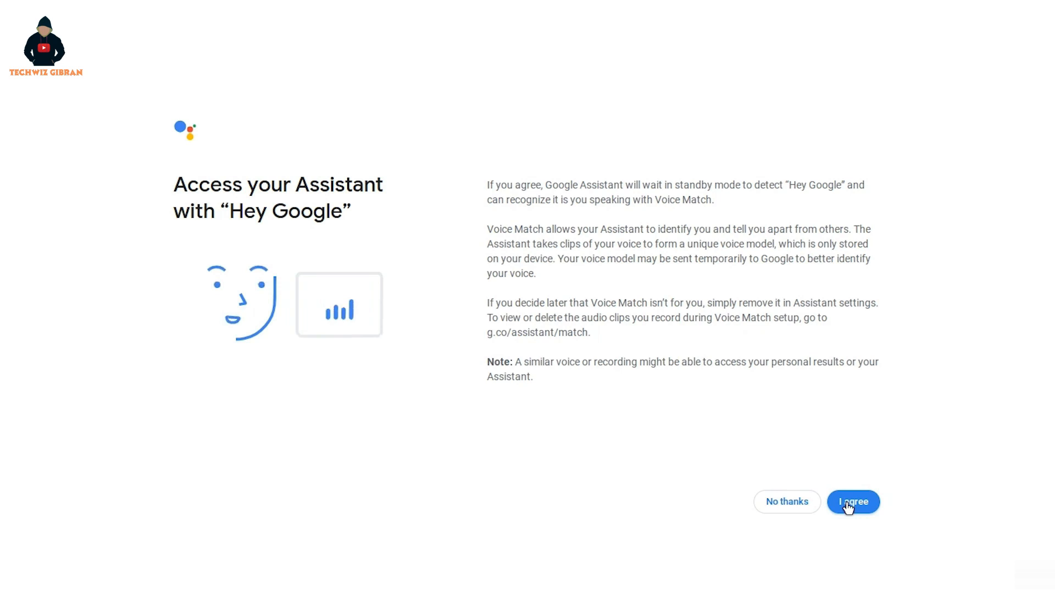
{"action": "left_click", "coordinate": [847, 503]}
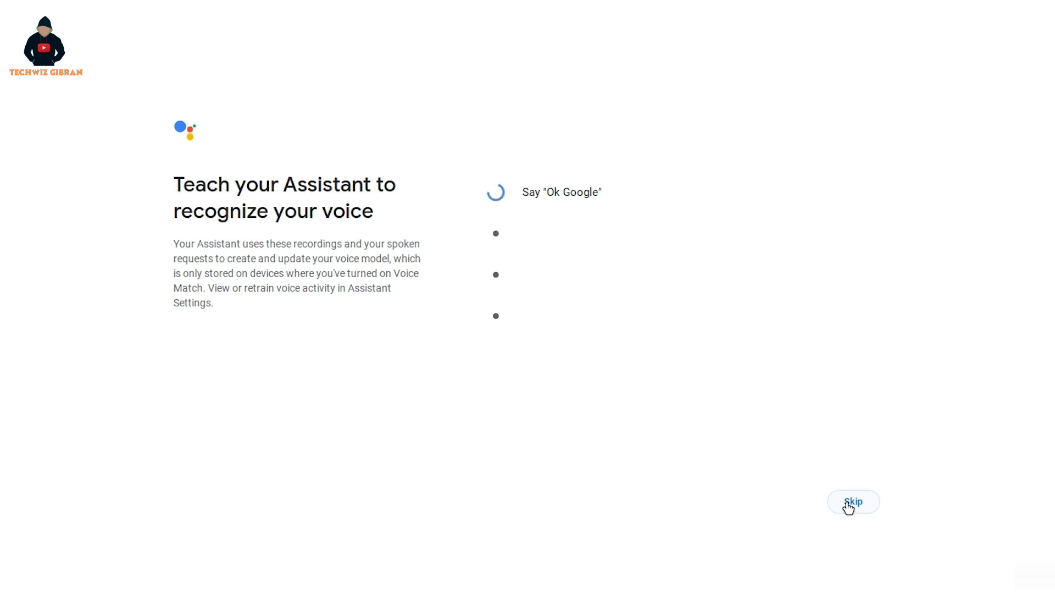
- Skip the Assistant's voice recognition training and finish the setup with the display theme set to Auto
{"action": "left_click", "coordinate": [848, 506]}
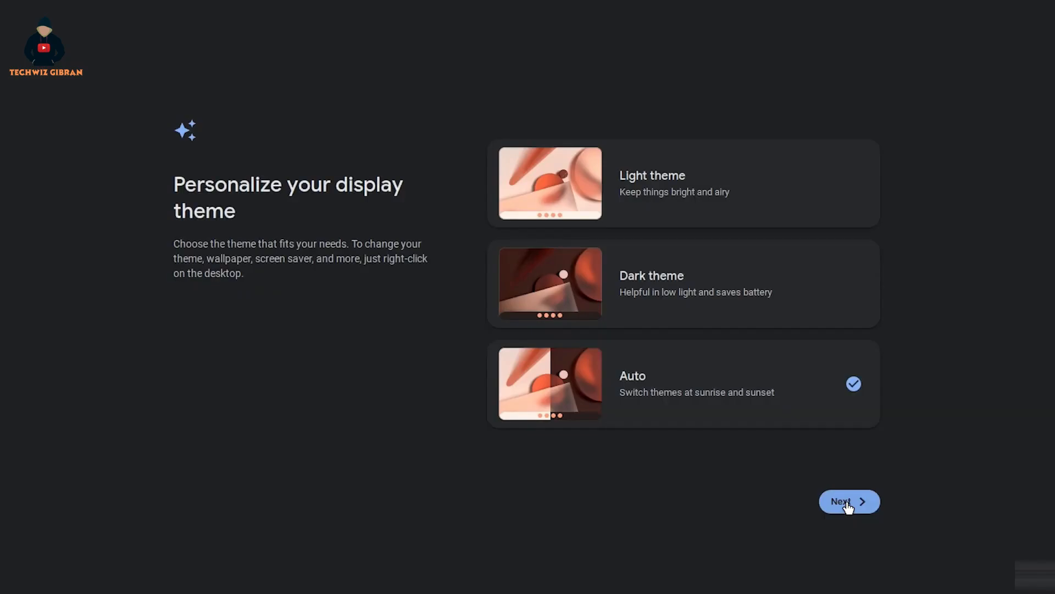
{"action": "left_click", "coordinate": [714, 177]}
{"action": "left_click", "coordinate": [776, 271]}
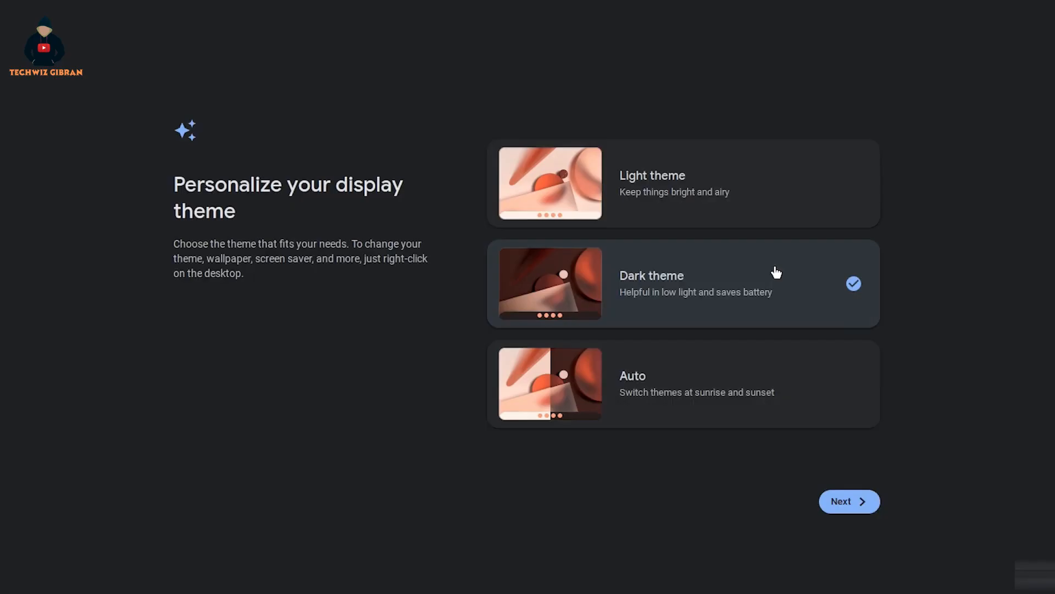
{"action": "left_click", "coordinate": [802, 367]}
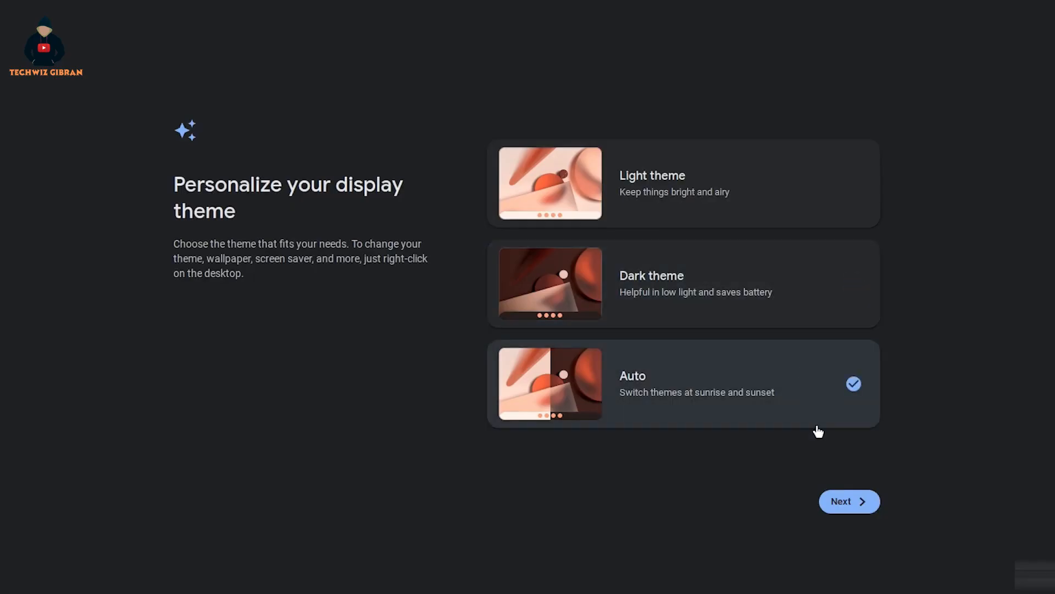
{"action": "left_click", "coordinate": [840, 503]}
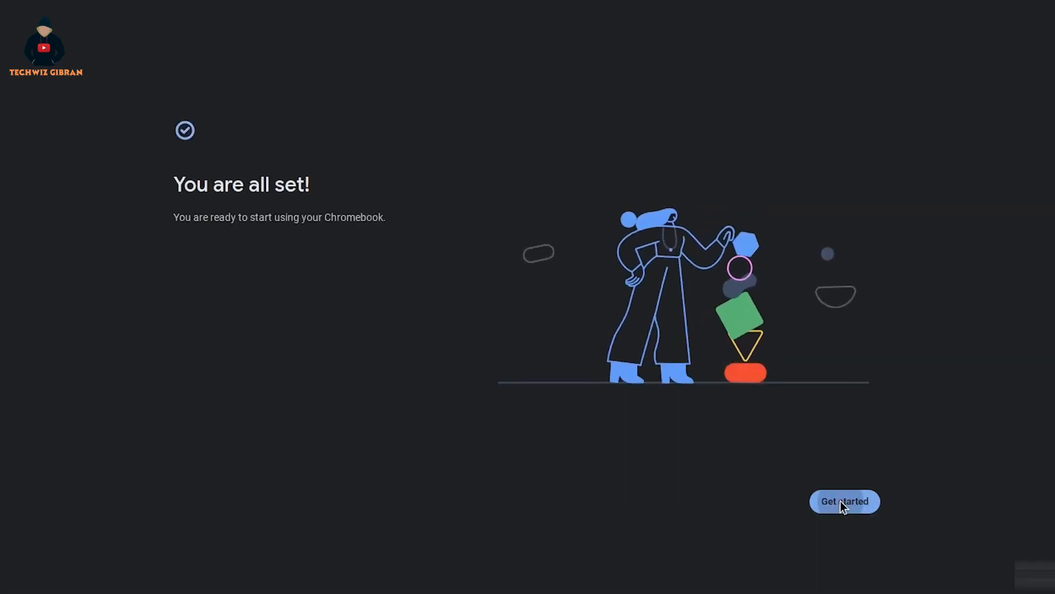
{"action": "left_click", "coordinate": [845, 502]}
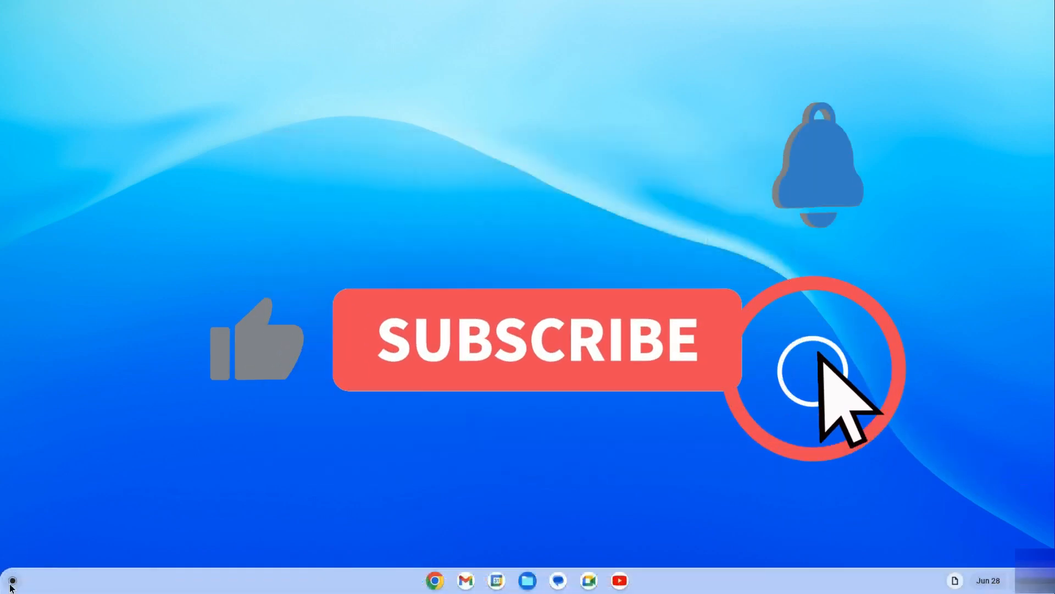
- Look through the installed apps in the launcher and return to the empty desktop
{"action": "left_click", "coordinate": [12, 580]}
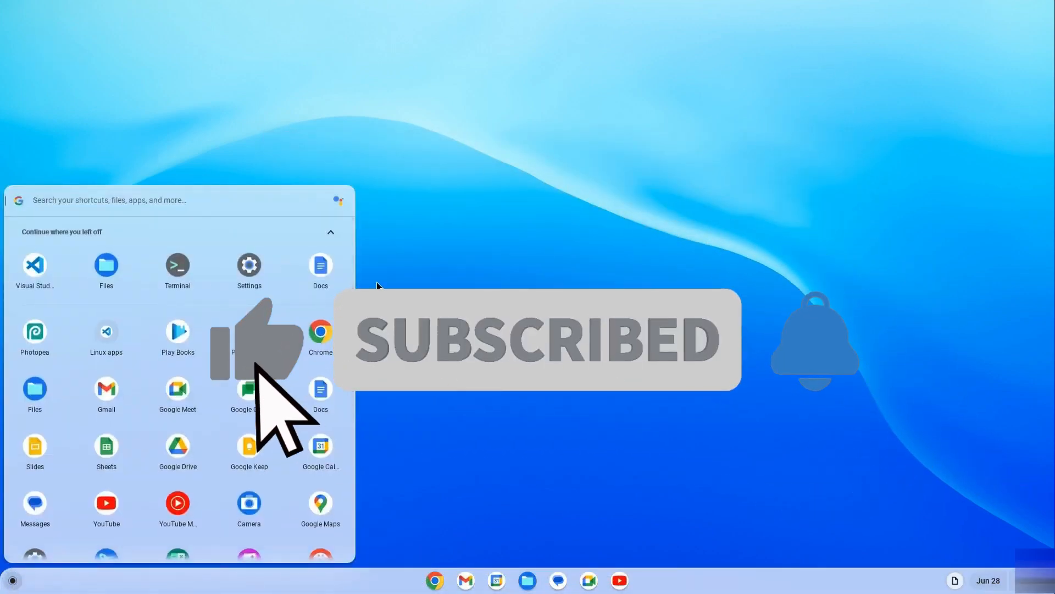
{"action": "scroll", "coordinate": [353, 296], "scroll_direction": "down", "scroll_amount": 3}
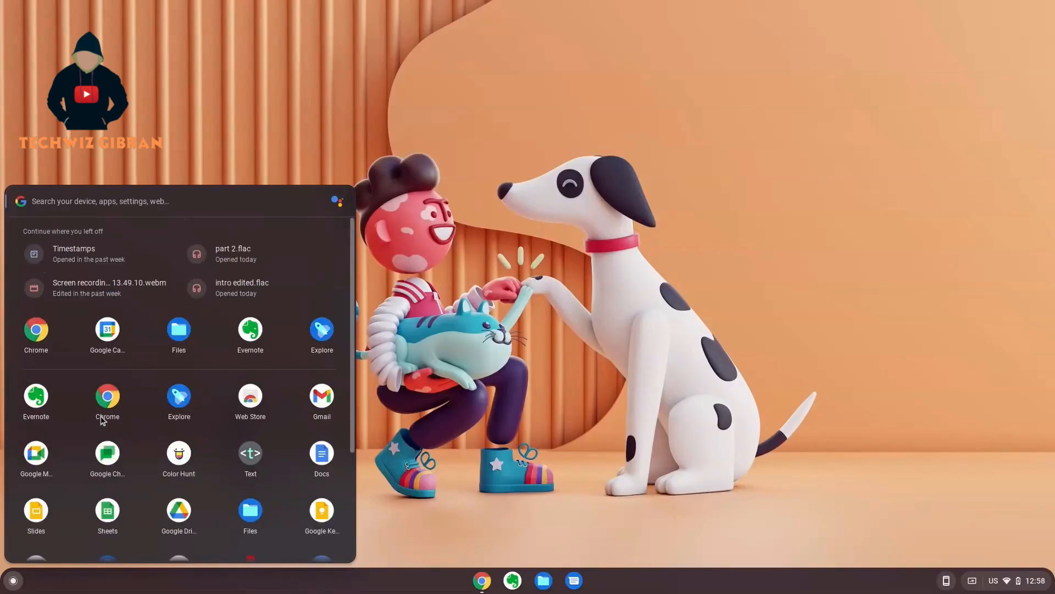
{"action": "scroll", "coordinate": [224, 491], "scroll_direction": "down", "scroll_amount": 3}
{"action": "key", "text": "super"}
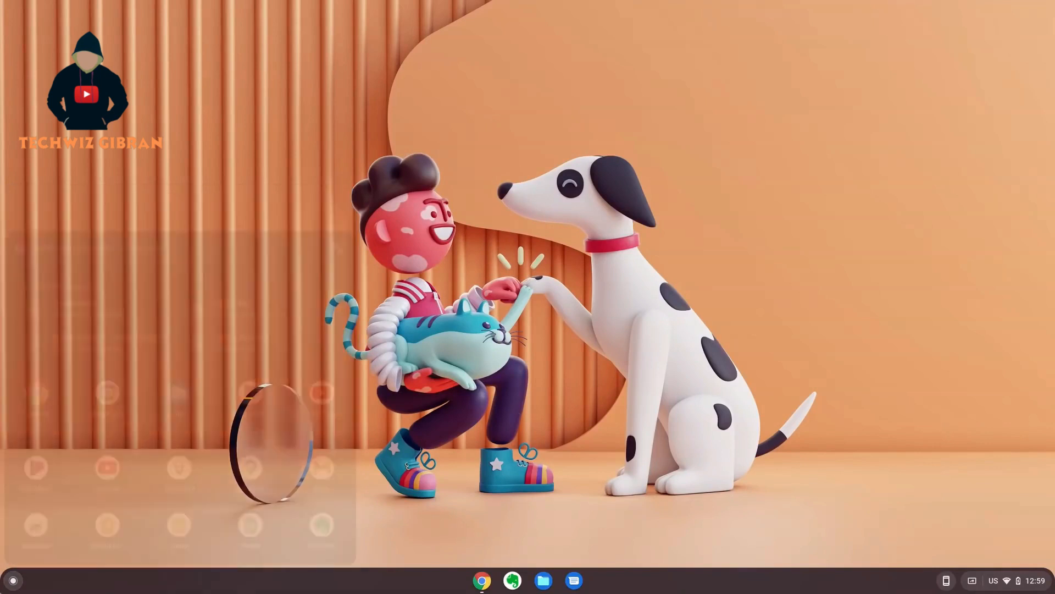
{"action": "key", "text": "super"}
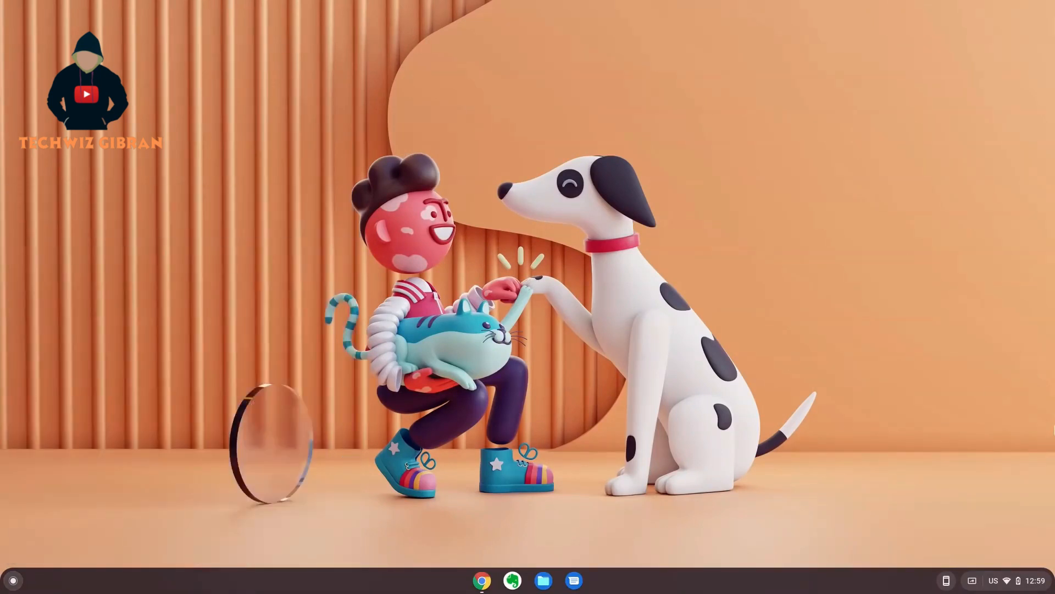